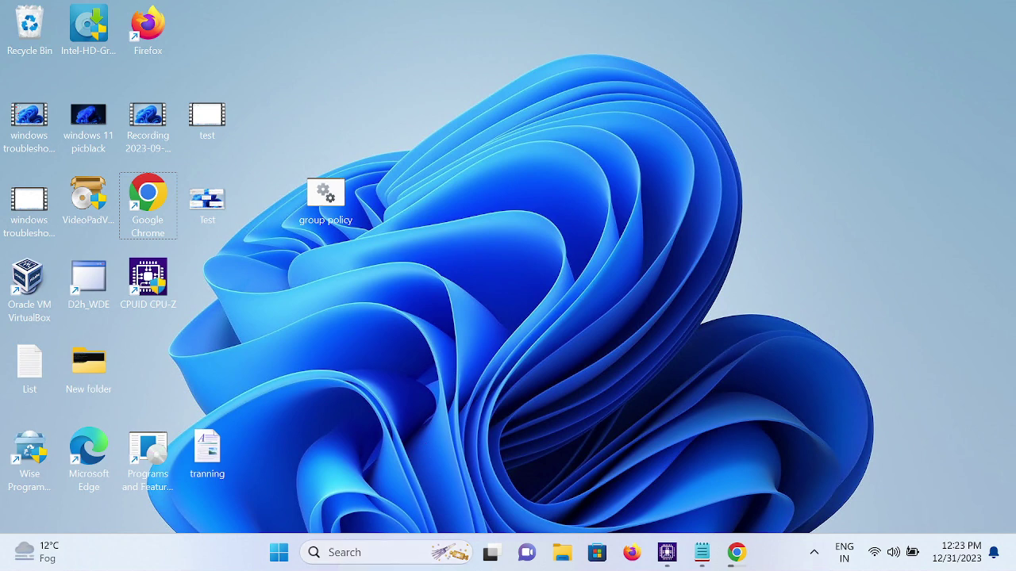
Search Windows for 'this pc', then bring up File Explorer on its Home page
{"action": "left_click", "coordinate": [347, 552]}
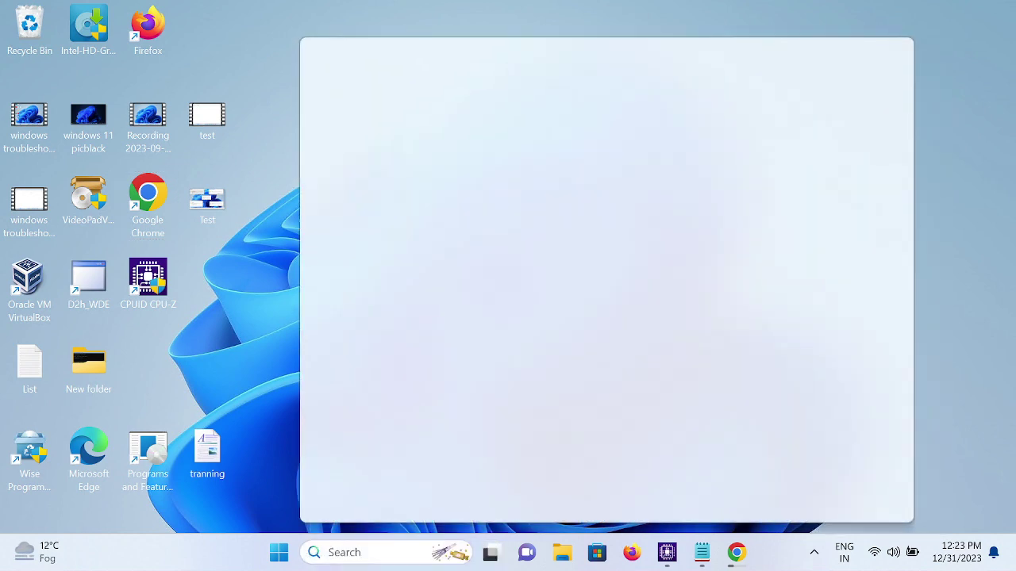
{"action": "type", "text": "this"}
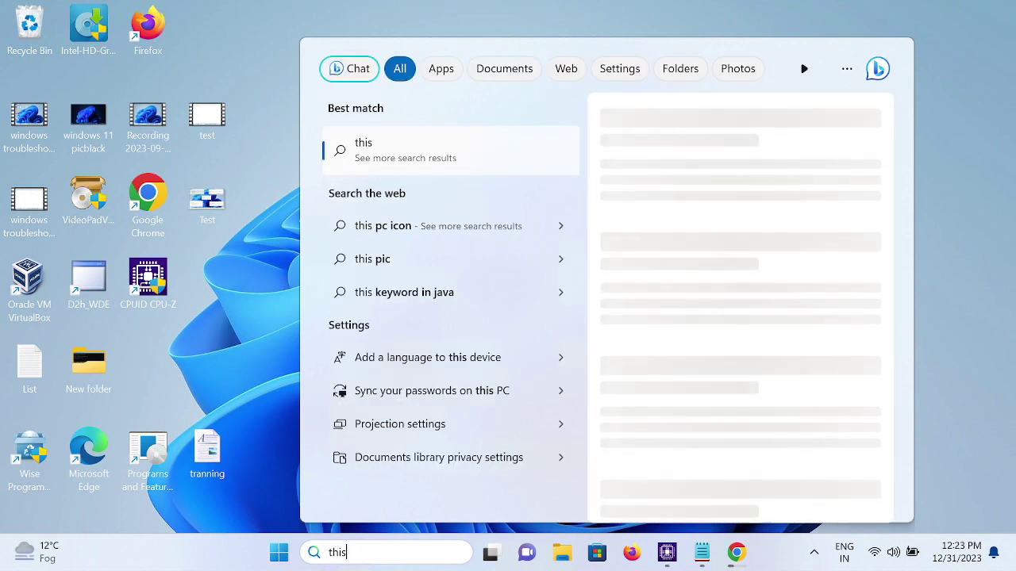
{"action": "type", "text": " pc"}
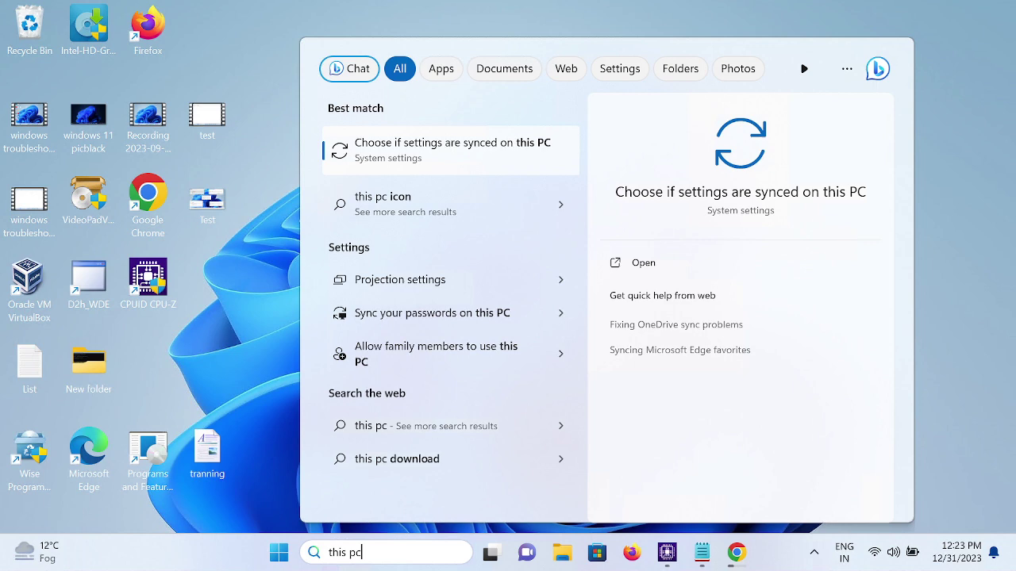
{"action": "left_click", "coordinate": [560, 557]}
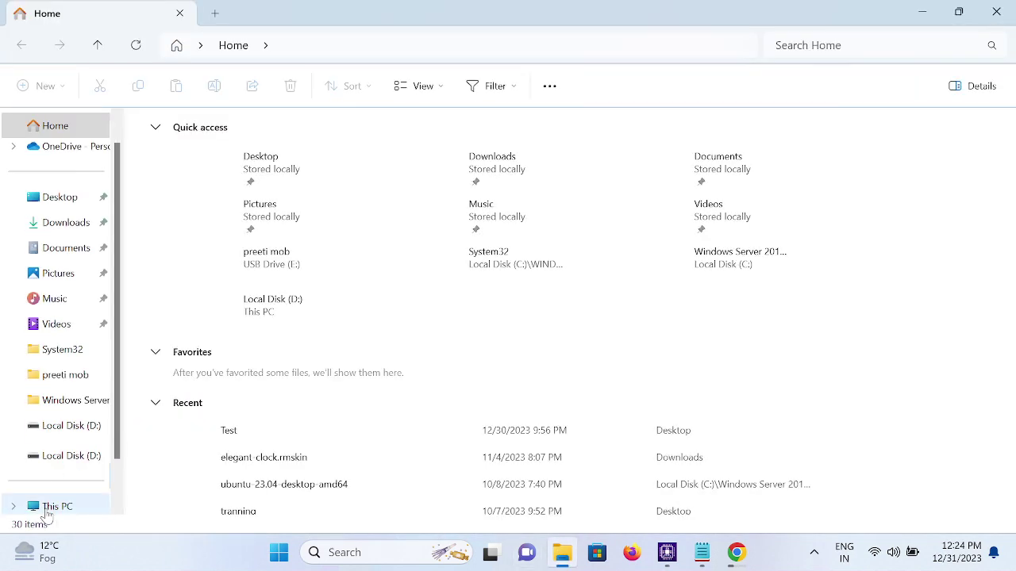
Launch Computer Management through the Manage option of This PC in File Explorer
{"action": "left_click", "coordinate": [47, 507]}
{"action": "left_click", "coordinate": [63, 481]}
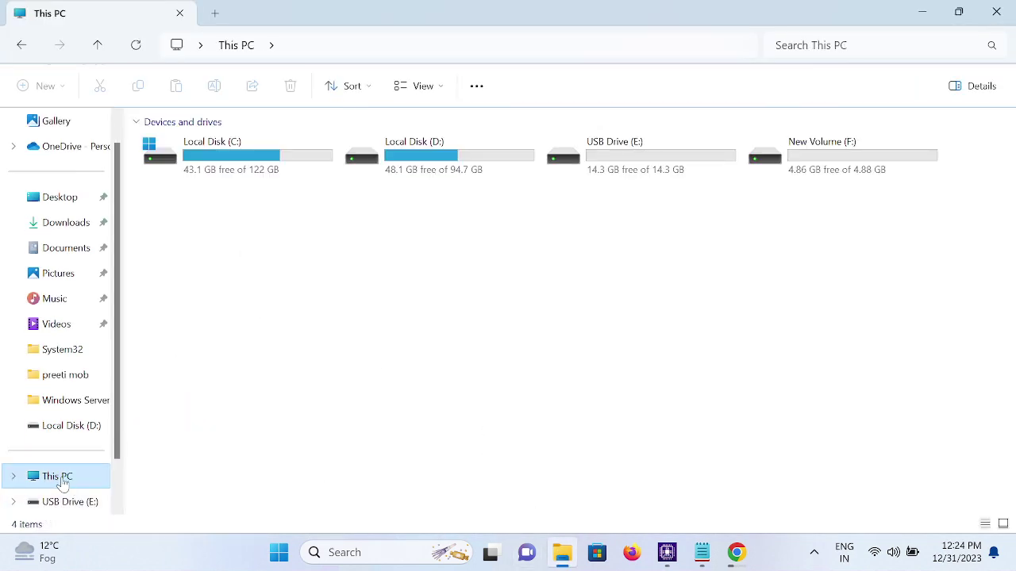
{"action": "right_click", "coordinate": [63, 484]}
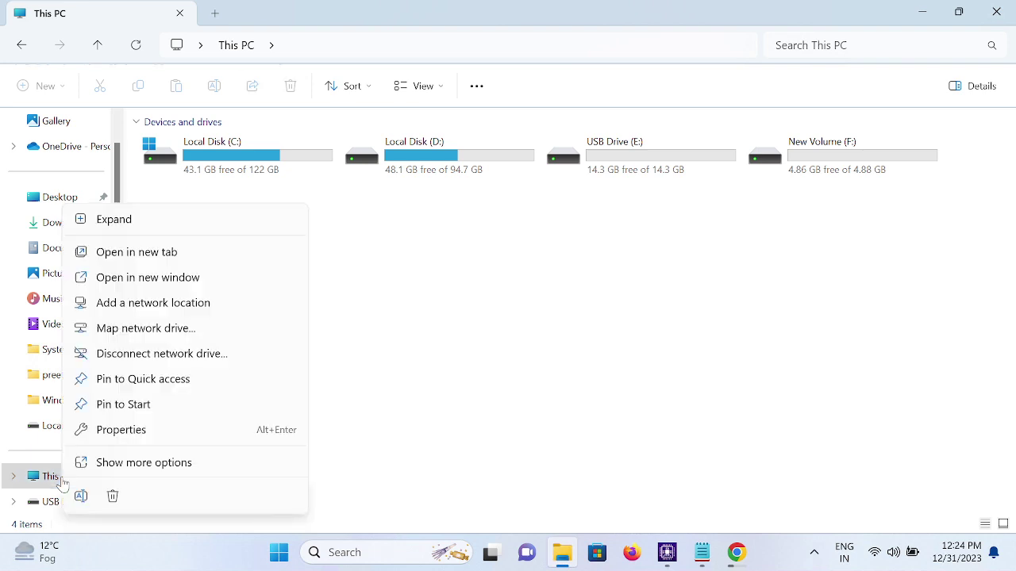
{"action": "left_click", "coordinate": [124, 471]}
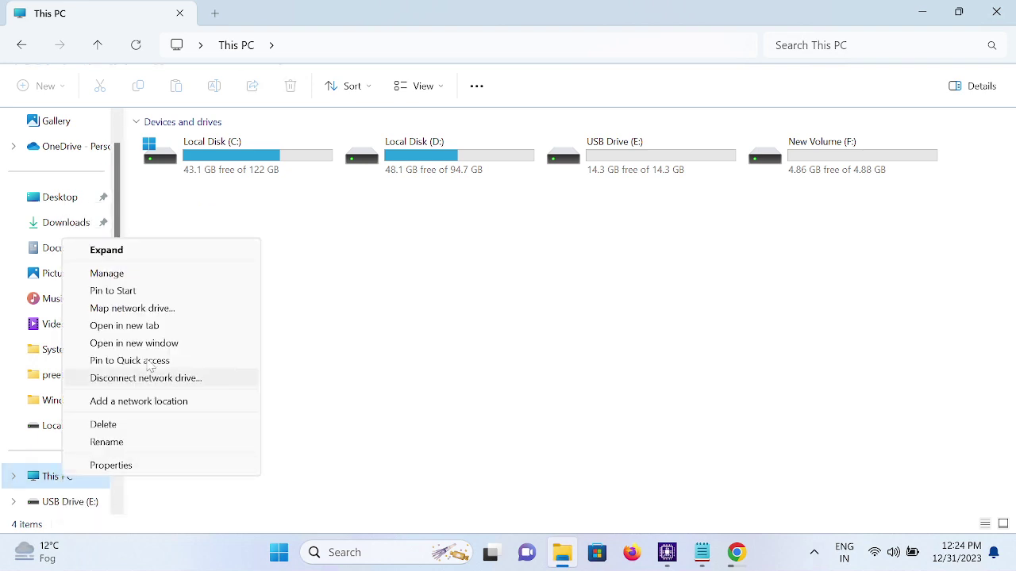
{"action": "left_click", "coordinate": [136, 275]}
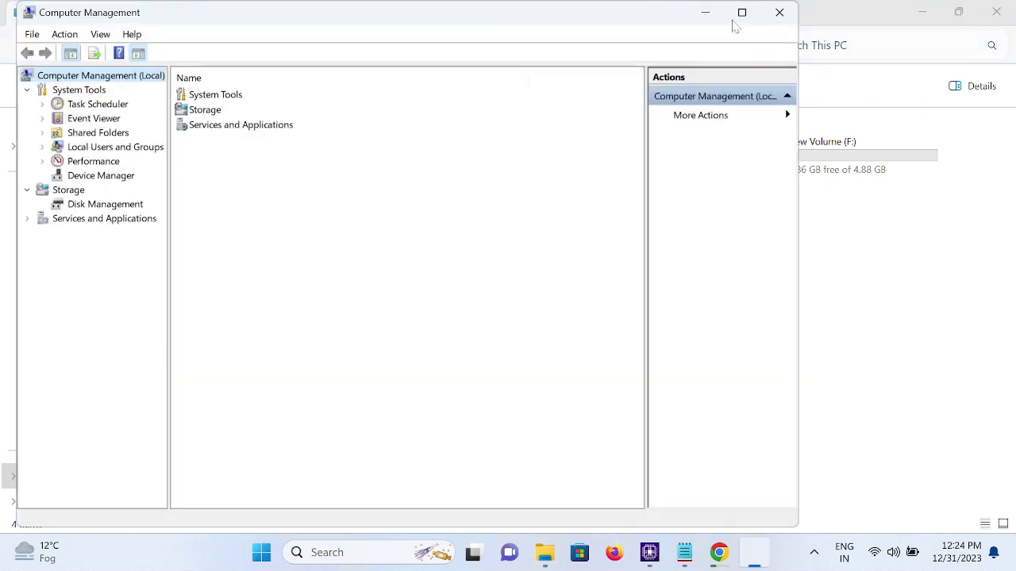
Maximize Computer Management and list the accounts under Local Users and Groups > Users
{"action": "left_click", "coordinate": [743, 13]}
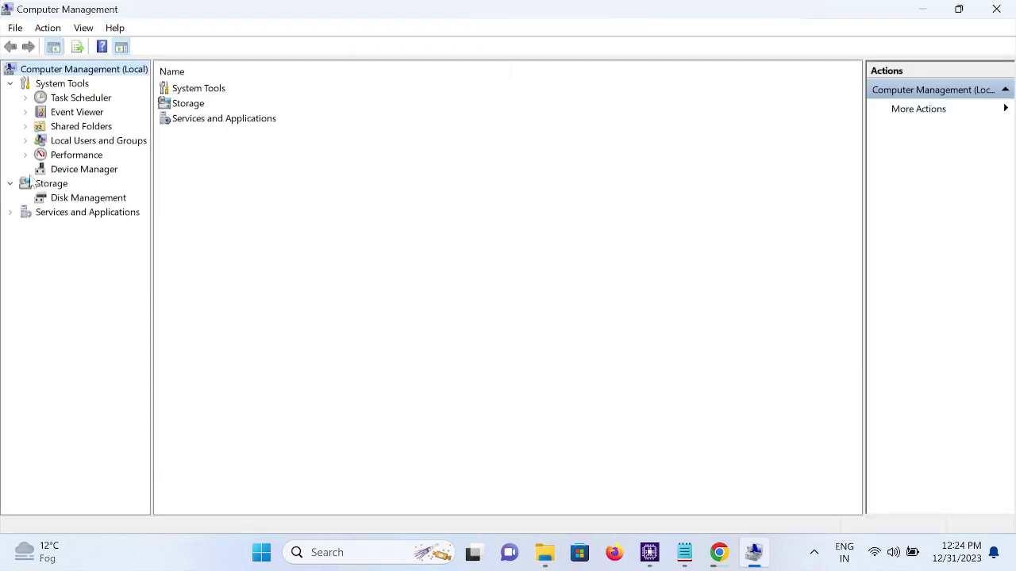
{"action": "left_click", "coordinate": [78, 143]}
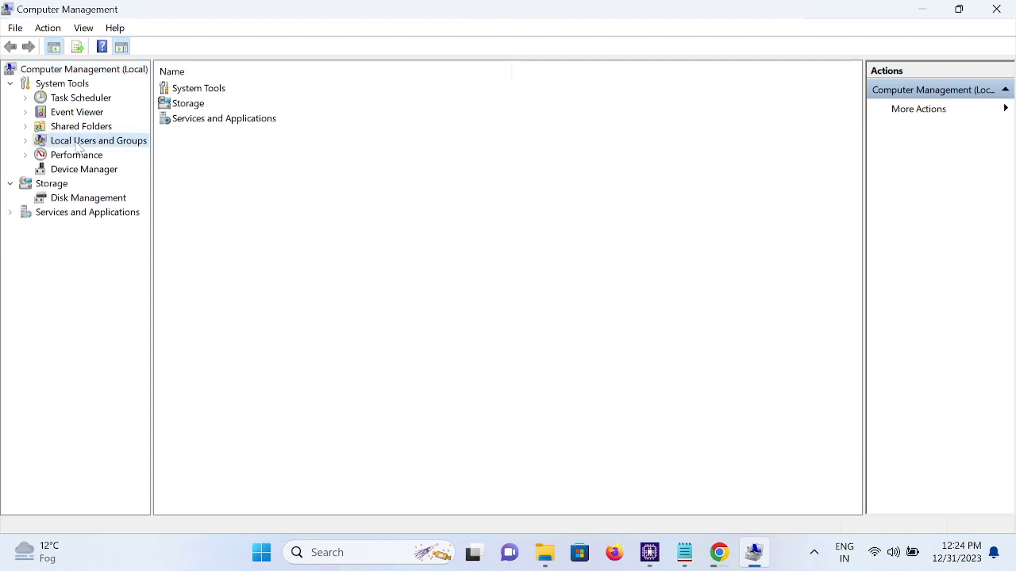
{"action": "left_click", "coordinate": [25, 142]}
{"action": "left_click", "coordinate": [25, 141]}
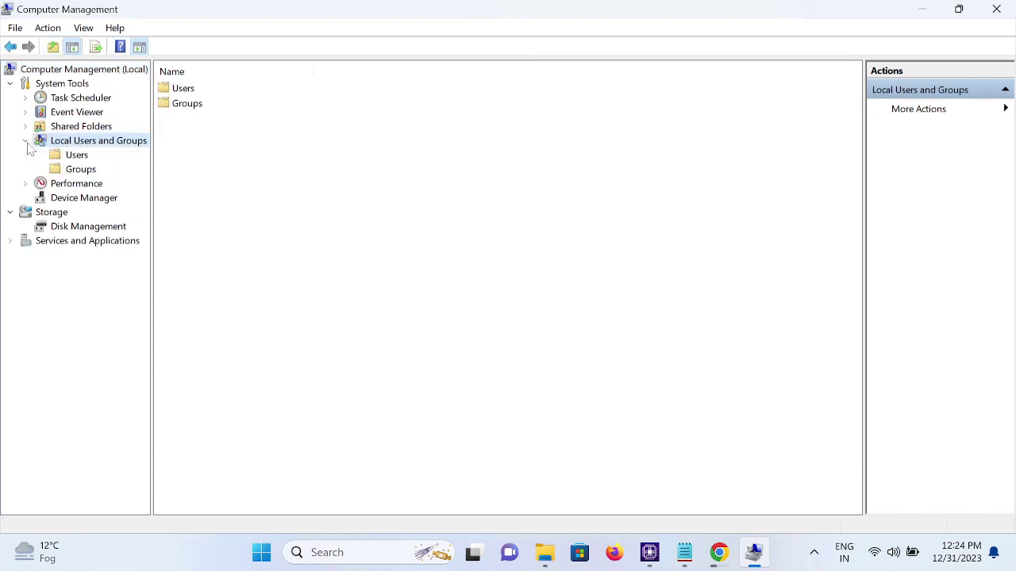
{"action": "left_click", "coordinate": [77, 156]}
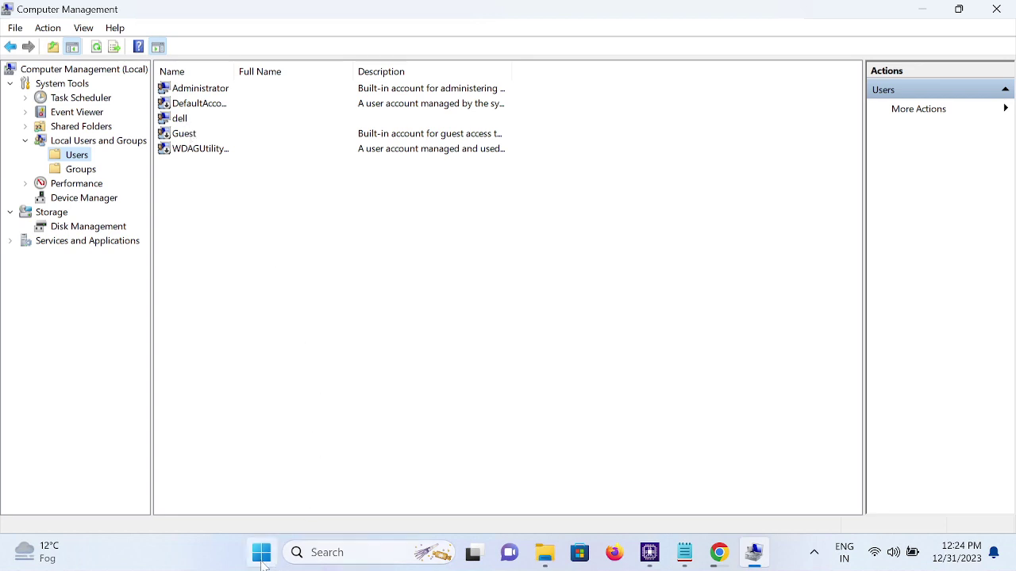
Bring up the Properties dialog for the dell account
{"action": "left_click", "coordinate": [261, 552]}
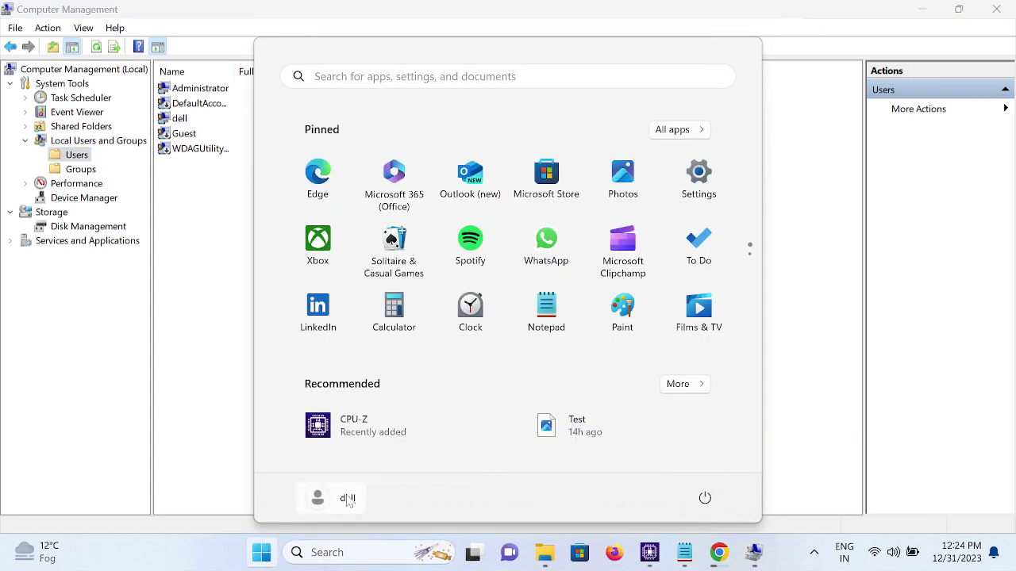
{"action": "left_click", "coordinate": [190, 119]}
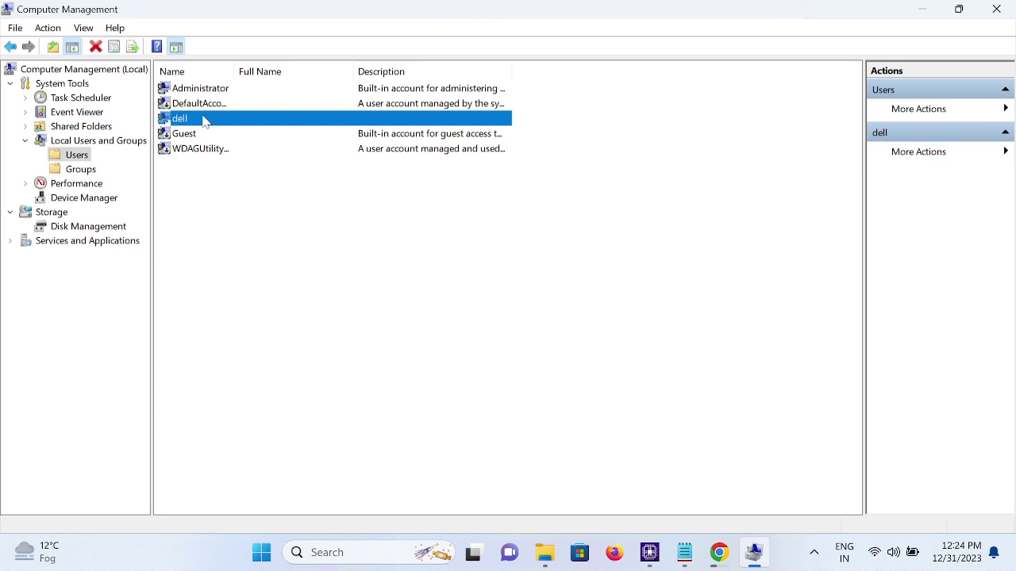
{"action": "right_click", "coordinate": [203, 119]}
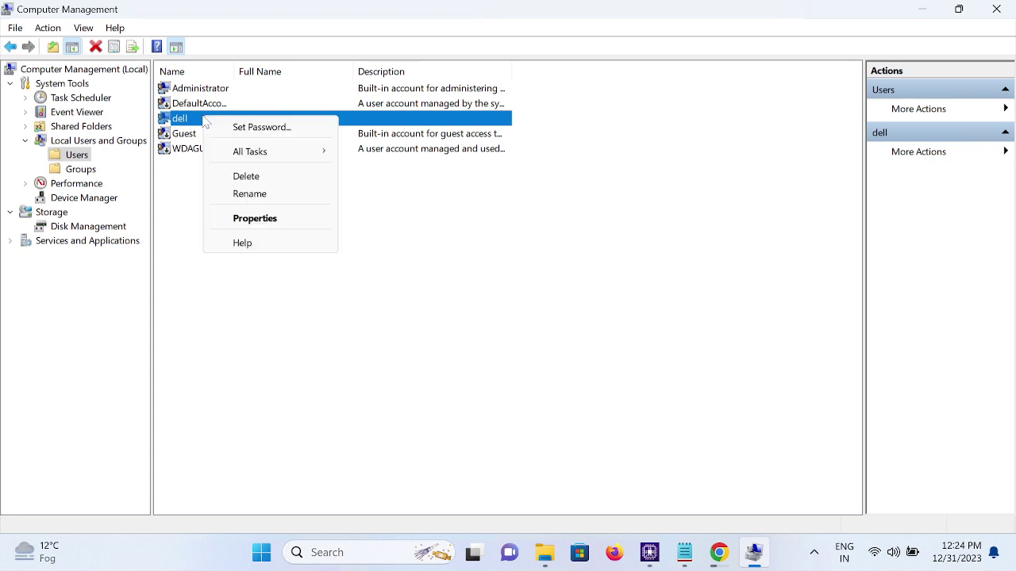
{"action": "left_click", "coordinate": [246, 219]}
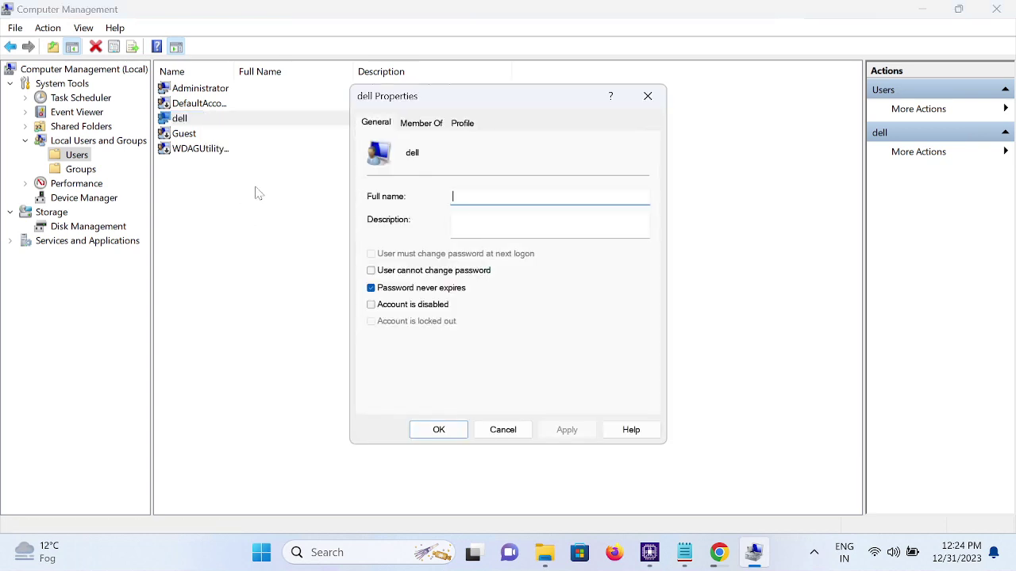
Verify Administrators appears on dell's Member Of tab, then cancel the Properties dialog
{"action": "left_click", "coordinate": [429, 125]}
{"action": "left_click", "coordinate": [414, 165]}
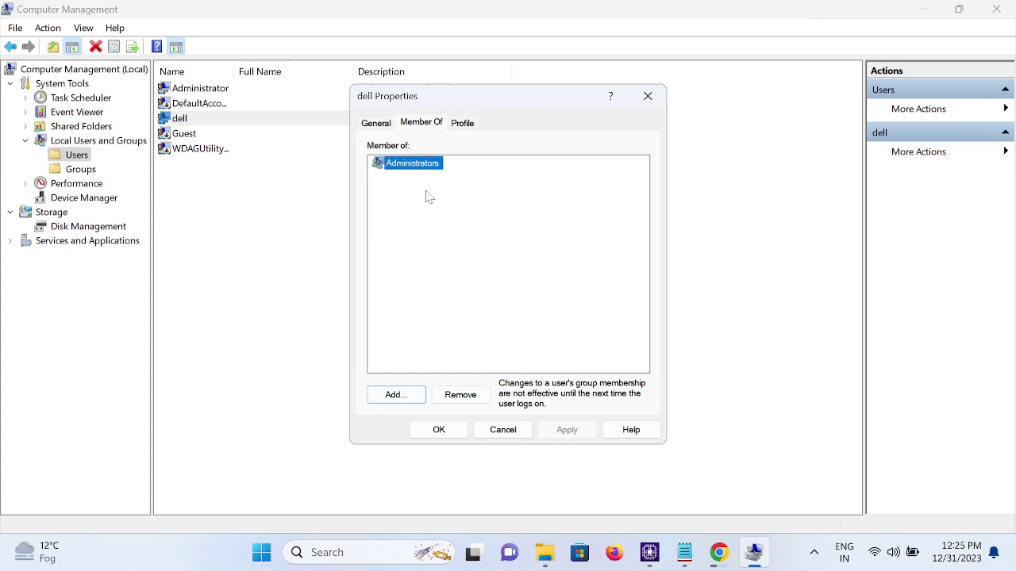
{"action": "left_click", "coordinate": [509, 433]}
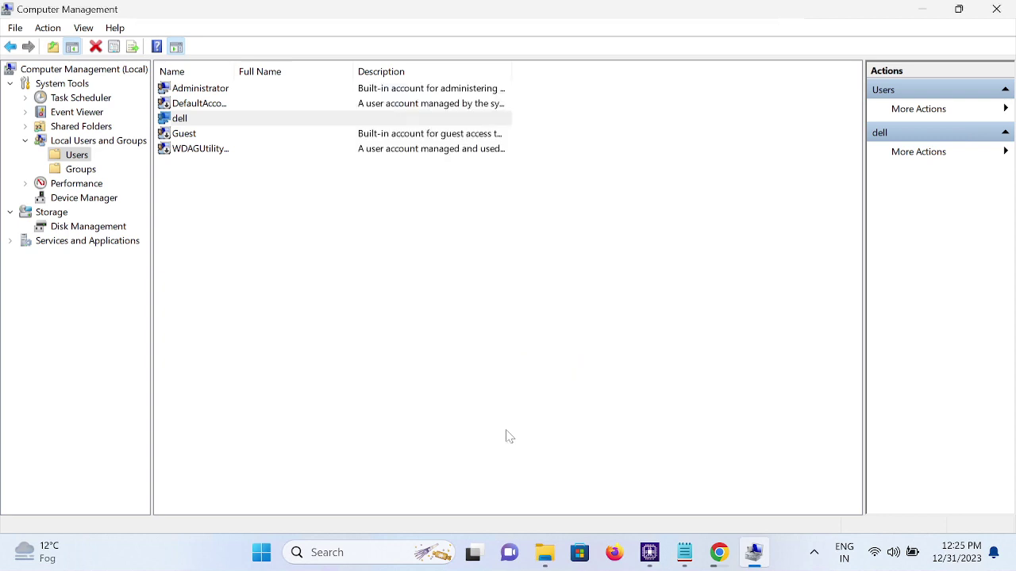
Close Computer Management and the This PC Explorer window
{"action": "left_click", "coordinate": [996, 9]}
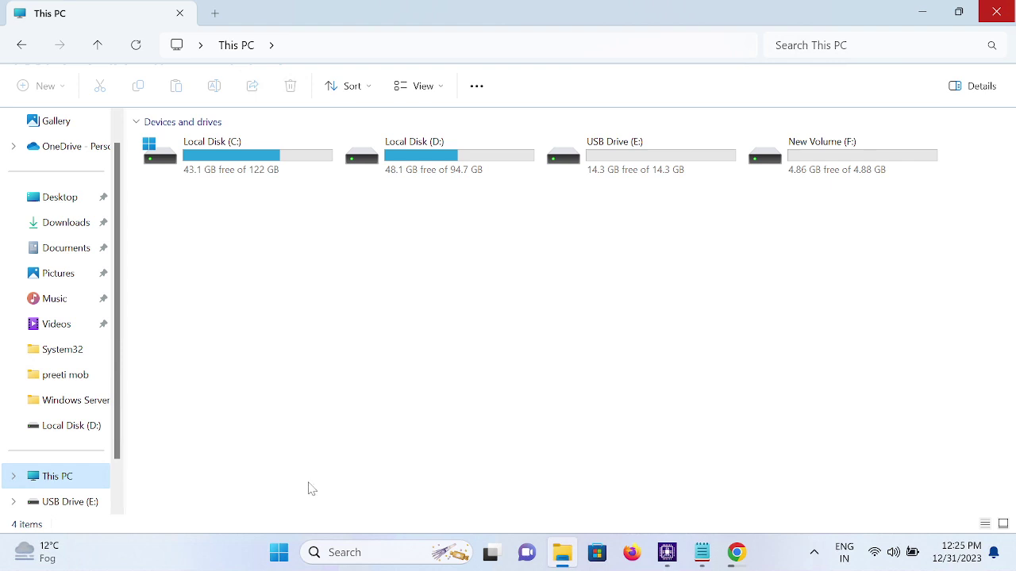
{"action": "left_click", "coordinate": [996, 12]}
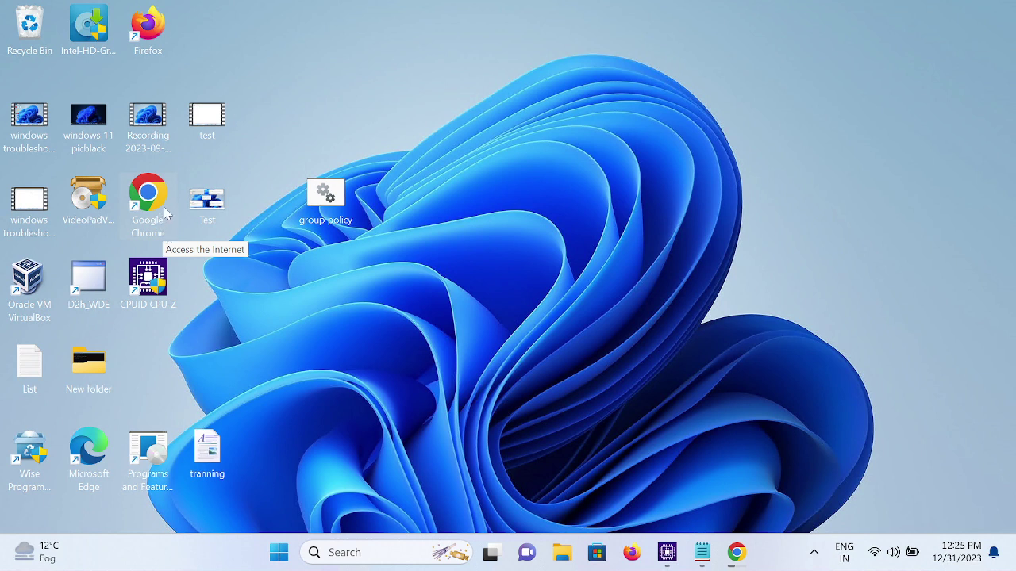
Open Control Panel by searching 'control', toggle View by, and enter User Accounts
{"action": "left_click", "coordinate": [341, 550]}
{"action": "type", "text": "con"}
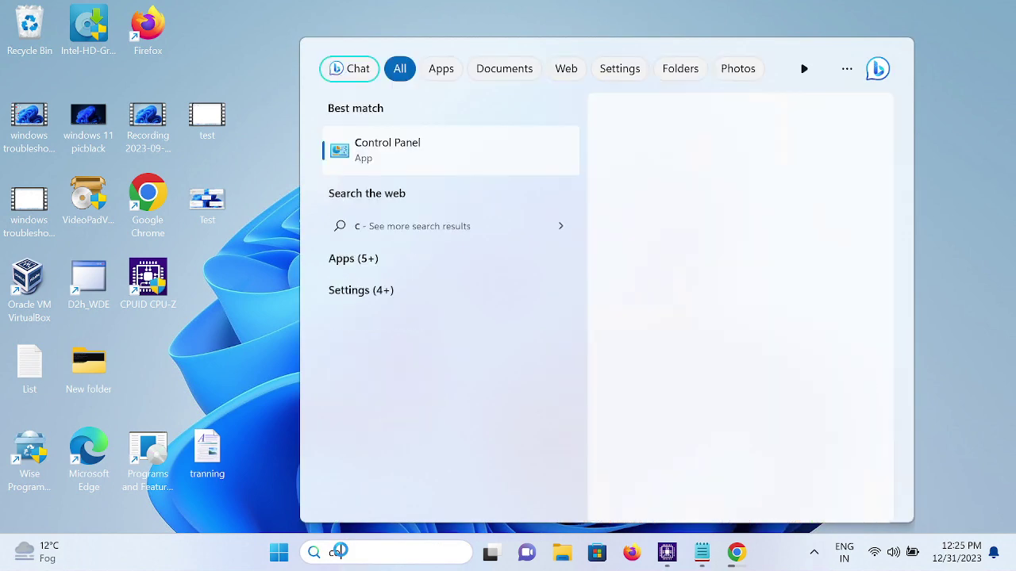
{"action": "type", "text": "trol"}
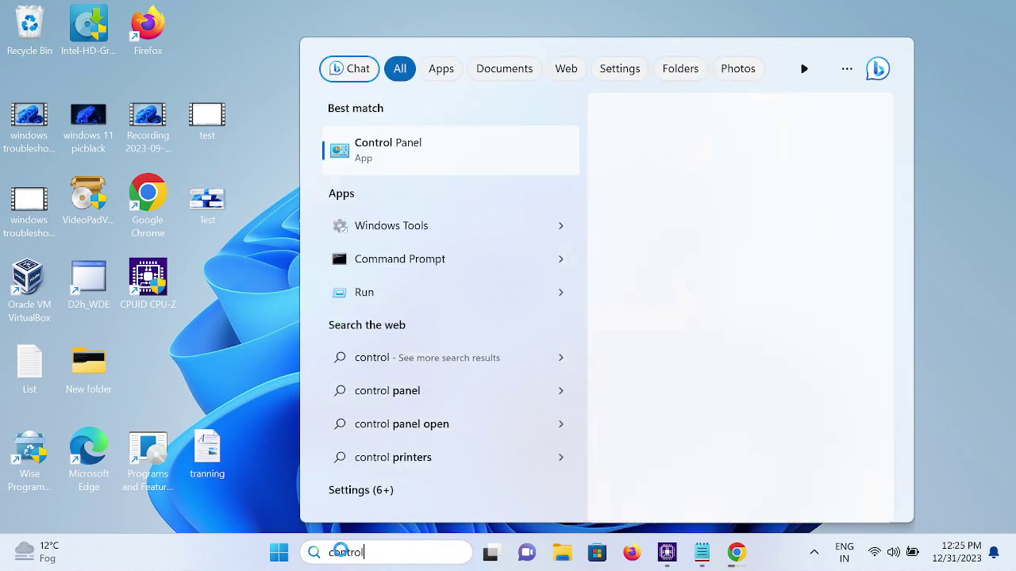
{"action": "left_click", "coordinate": [427, 153]}
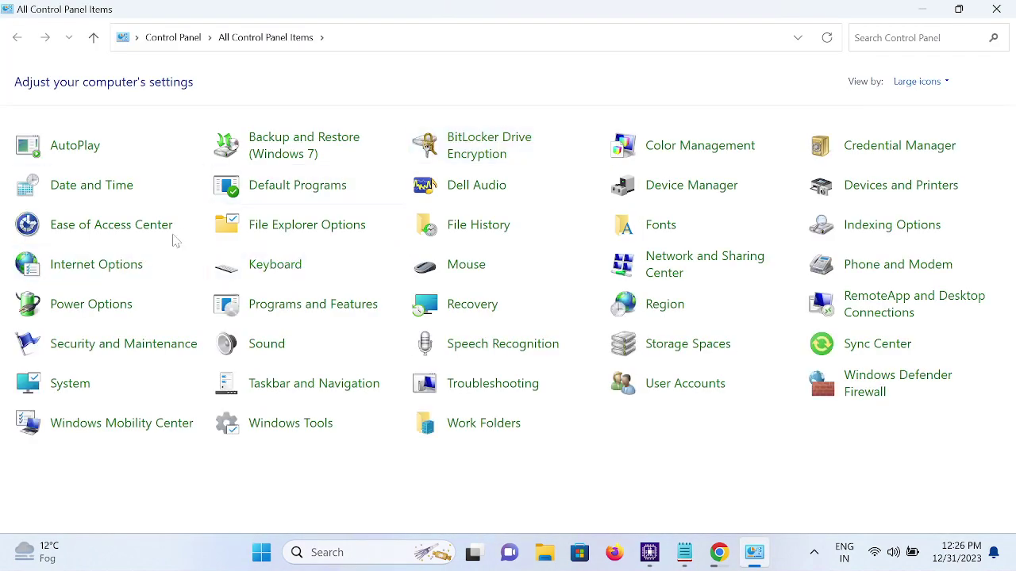
{"action": "left_click", "coordinate": [929, 84]}
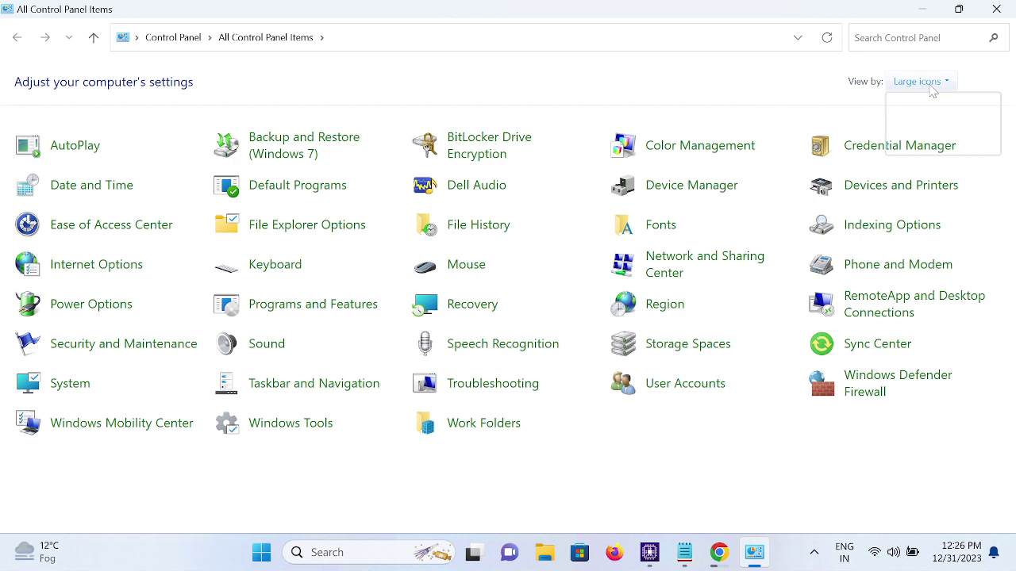
{"action": "left_click", "coordinate": [932, 105]}
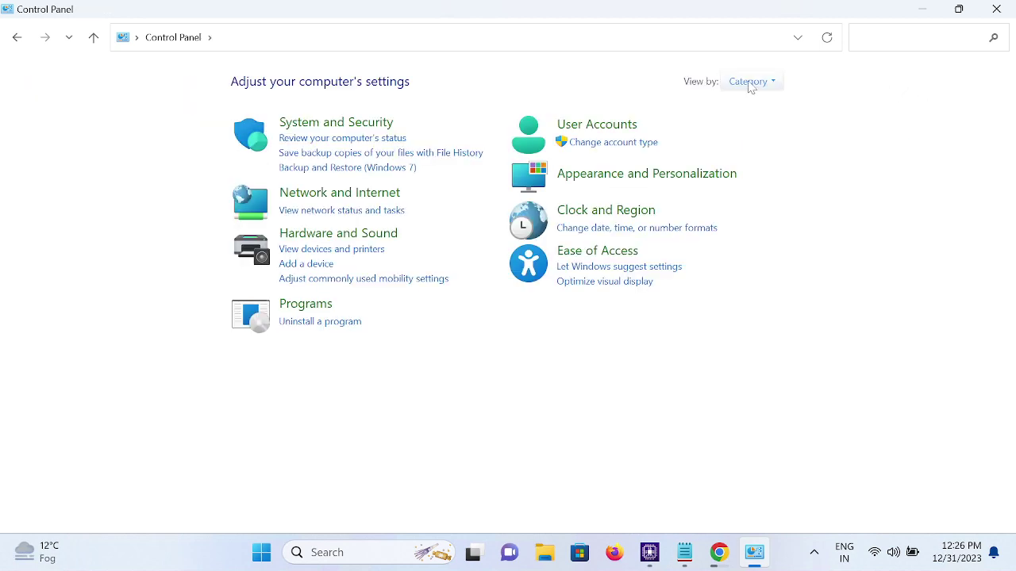
{"action": "left_click", "coordinate": [751, 83]}
{"action": "left_click", "coordinate": [770, 131]}
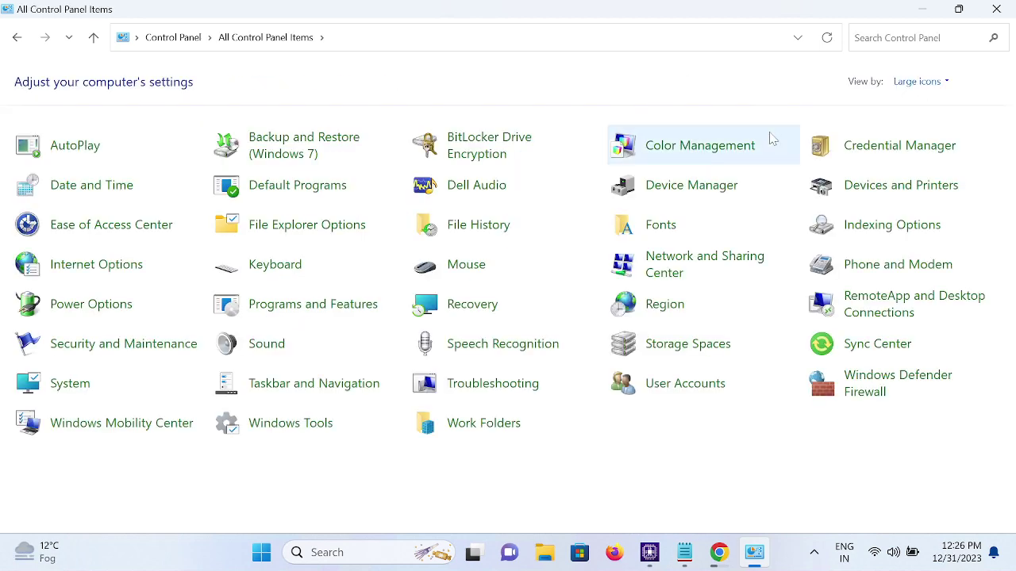
{"action": "left_click", "coordinate": [696, 394]}
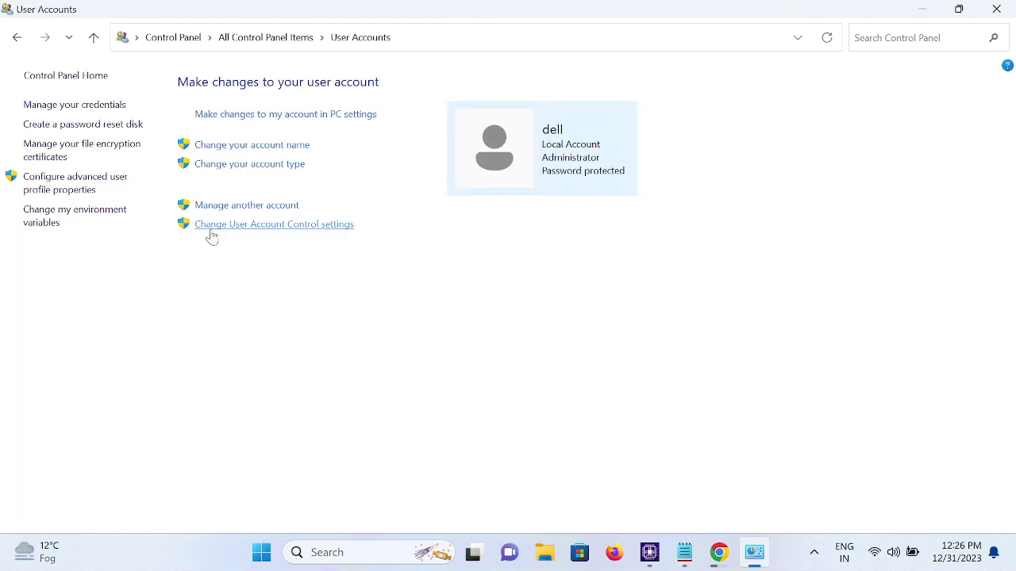
Move the UAC slider to the default notify-only-for-app-changes level and confirm with OK and Yes
{"action": "left_click", "coordinate": [300, 227]}
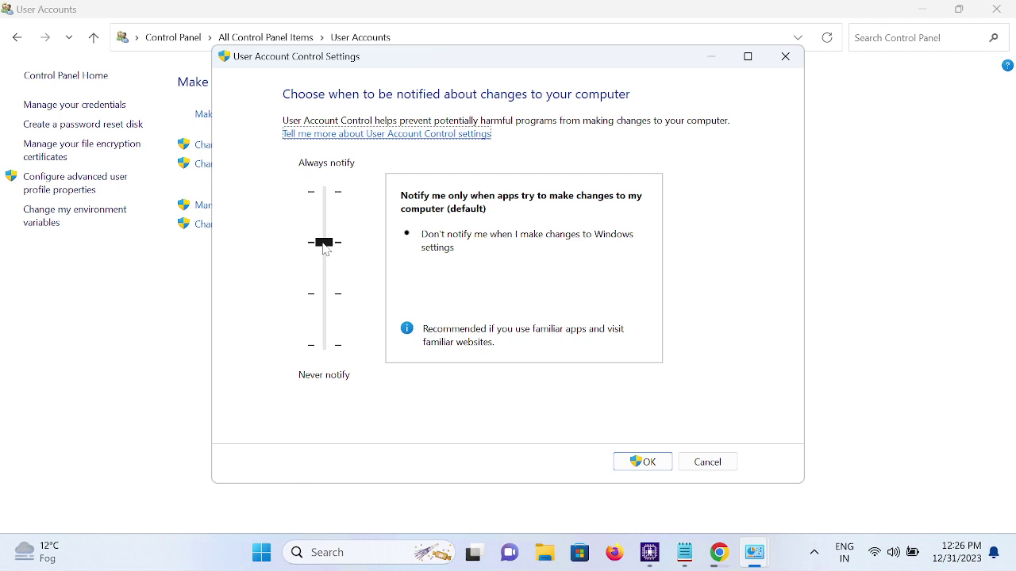
{"action": "left_click", "coordinate": [323, 227]}
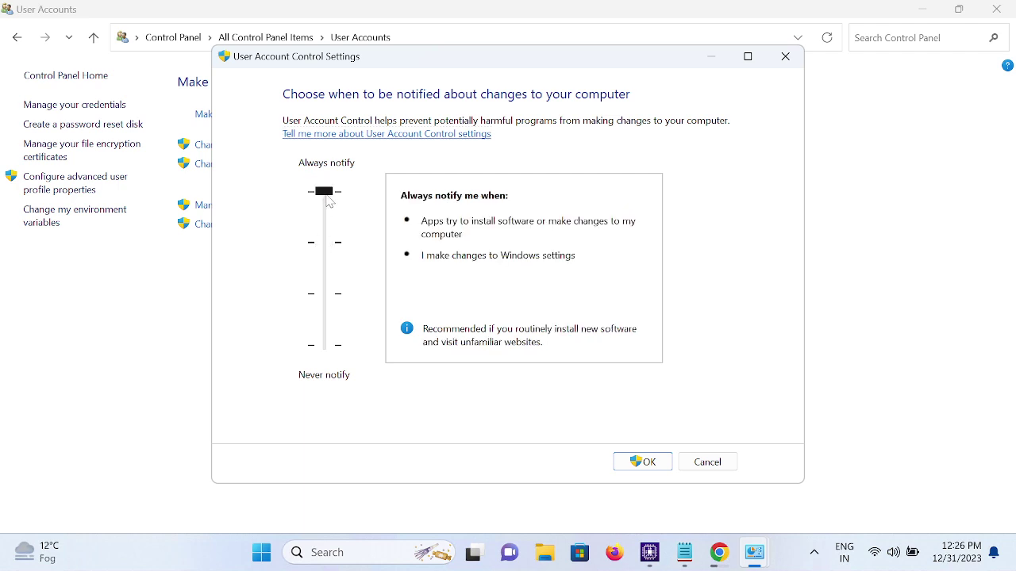
{"action": "left_click_drag", "start_coordinate": [327, 194], "coordinate": [331, 240]}
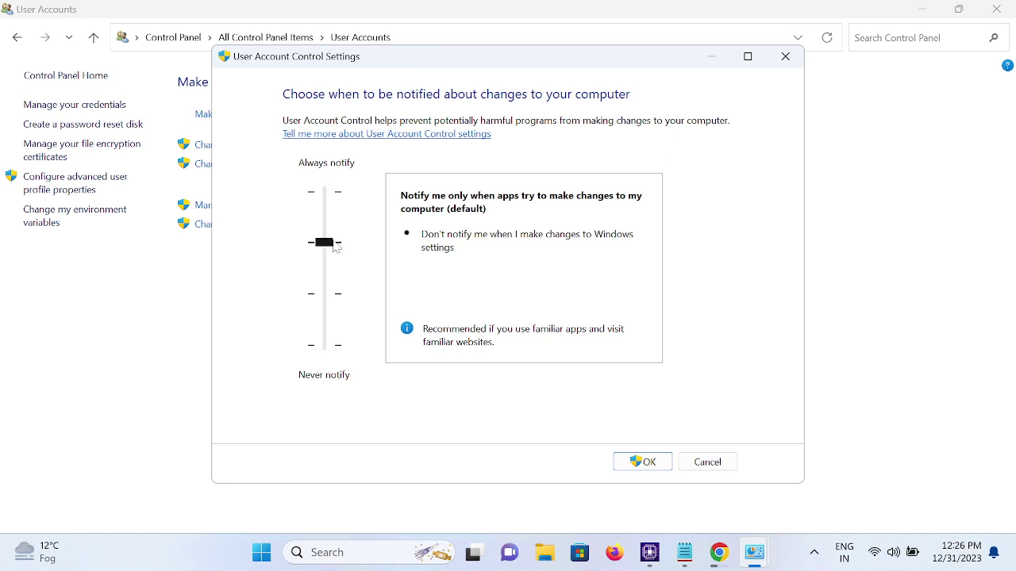
{"action": "left_click", "coordinate": [645, 466]}
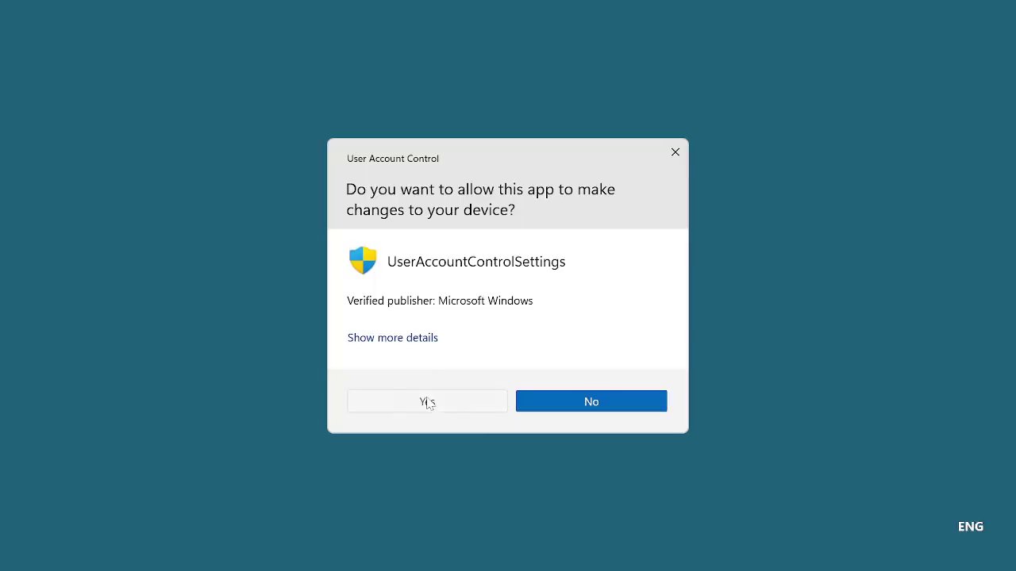
{"action": "left_click", "coordinate": [427, 402]}
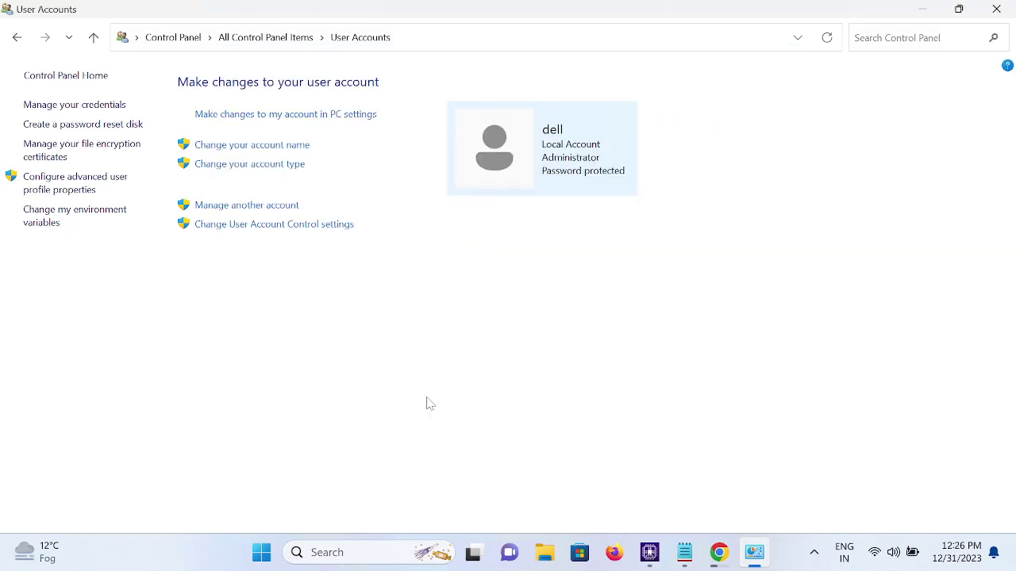
Close the User Accounts Control Panel window
{"action": "left_click", "coordinate": [997, 17]}
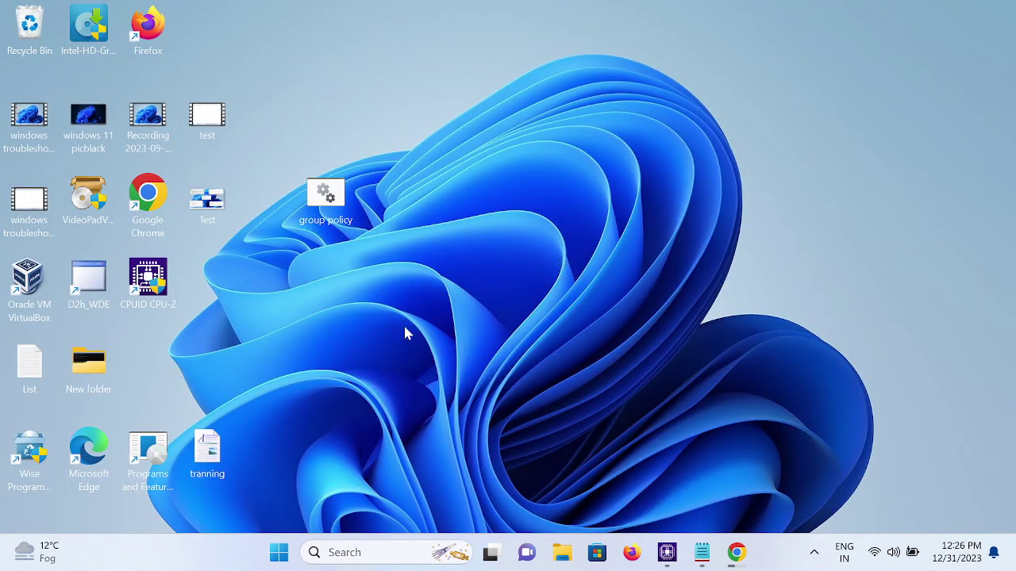